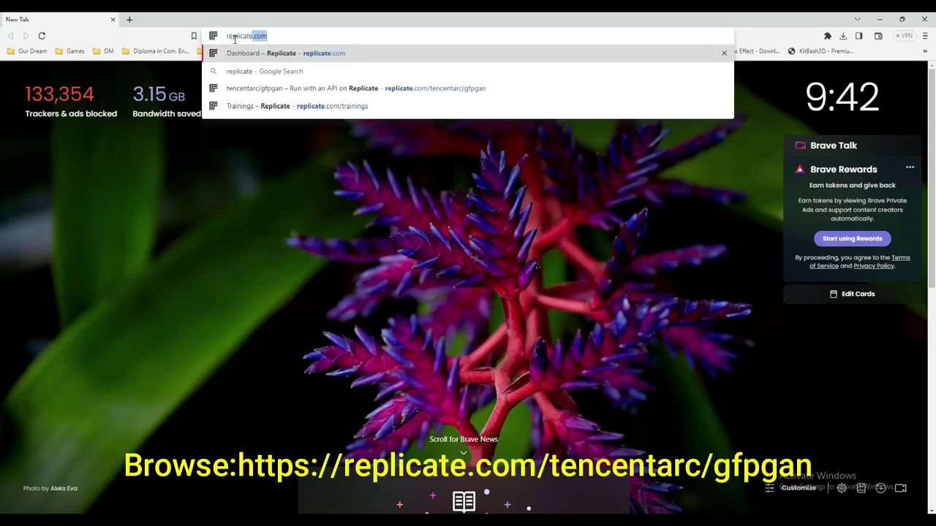
- Enter the GFPGAN page address replicate.com/tencentarc/gfp in the address bar
type(".com/")
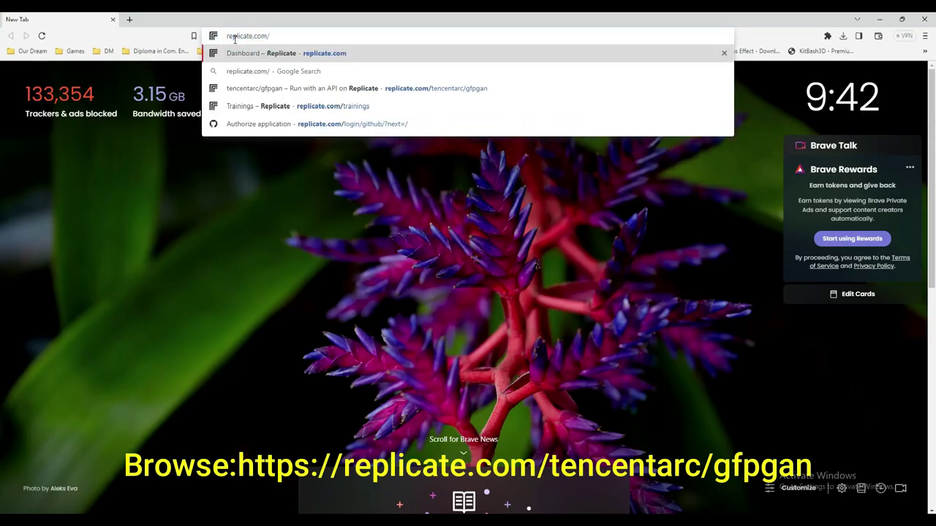
type("tencentarc")
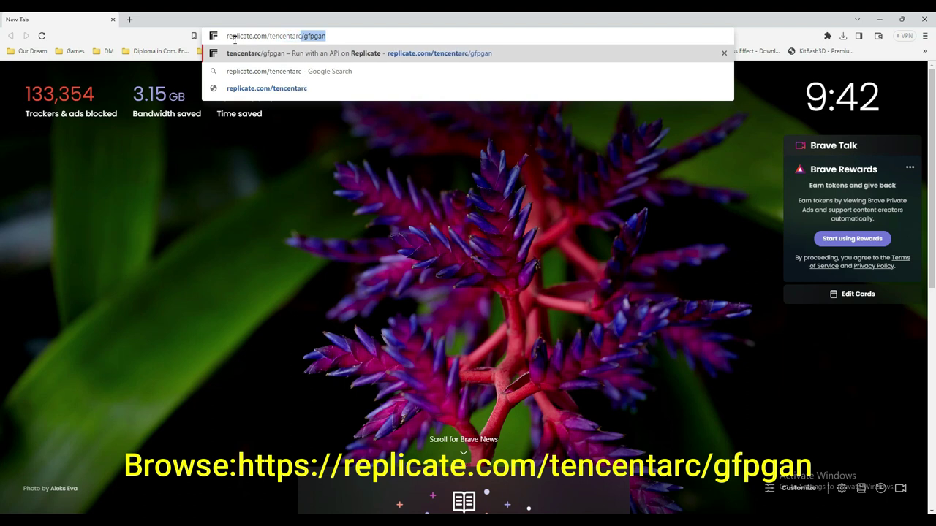
type("/gfpga")
- Load the GFPGAN model page and upload the blurry smiling woman's portrait as input
key("Return")
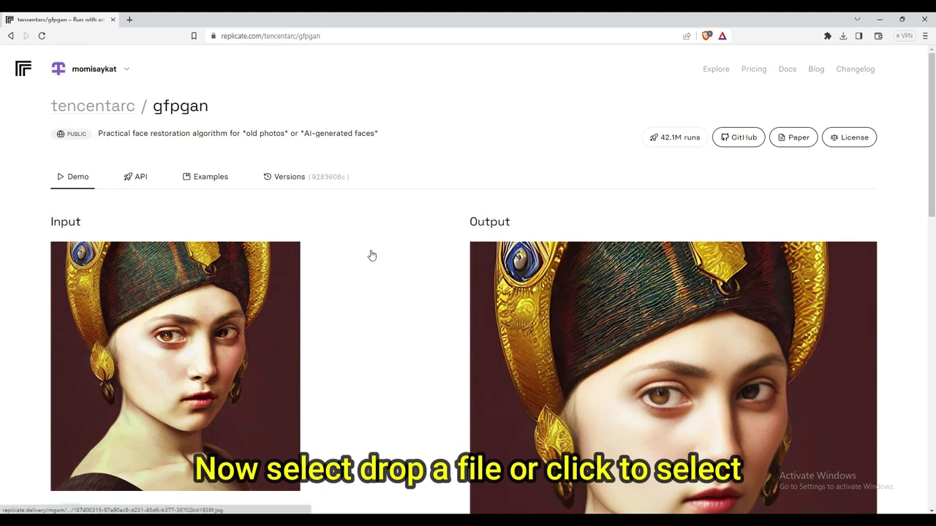
scroll(366, 241, "down", 3)
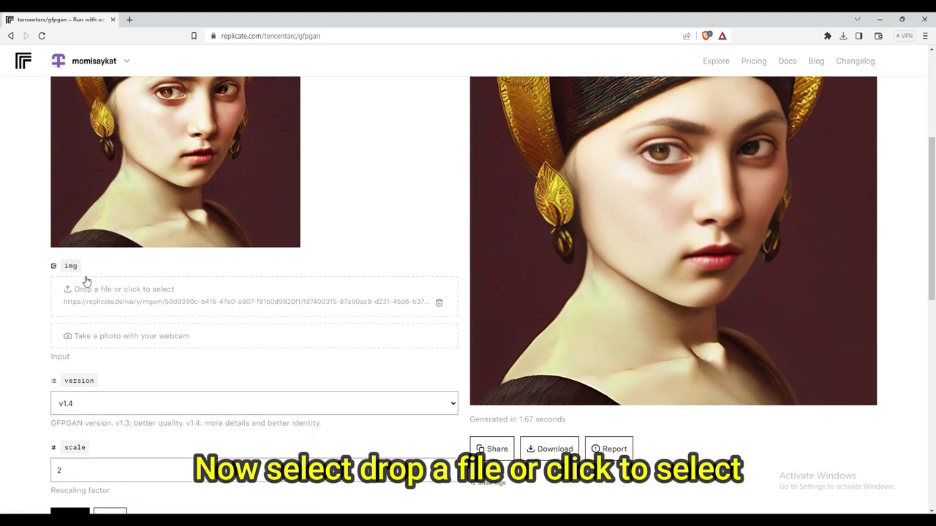
left_click(169, 295)
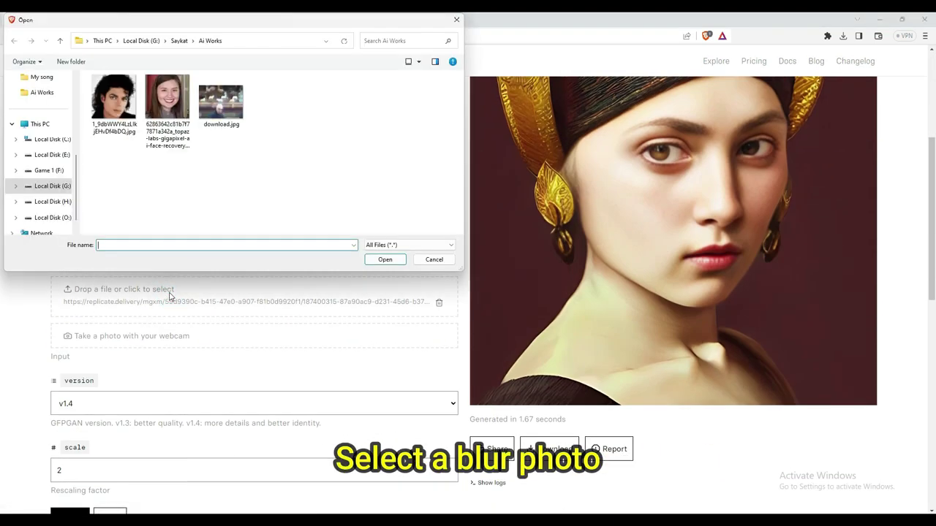
left_click(167, 102)
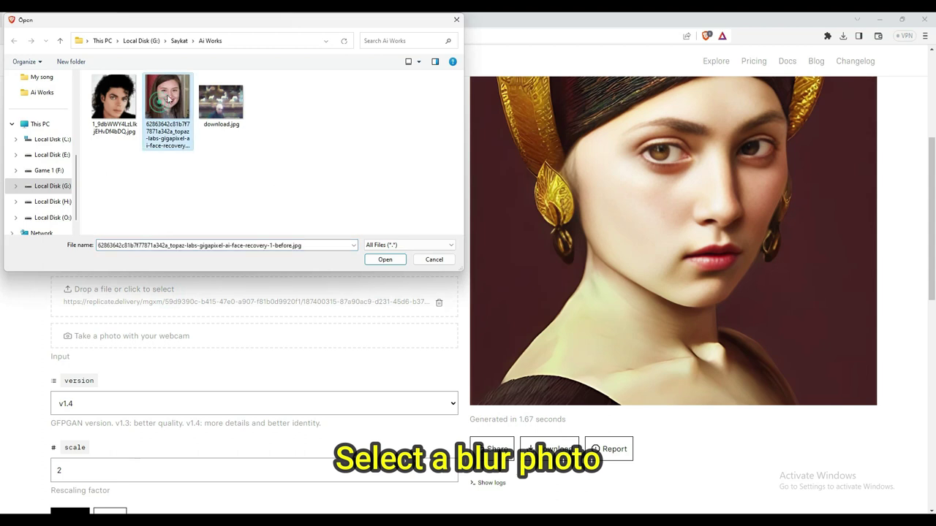
left_click(383, 259)
scroll(382, 264, "up", 2)
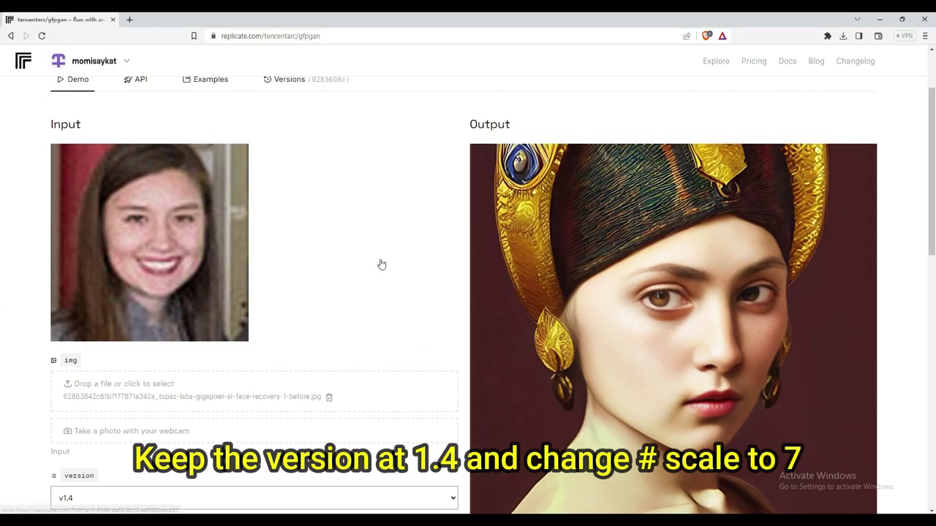
scroll(254, 272, "down", 3)
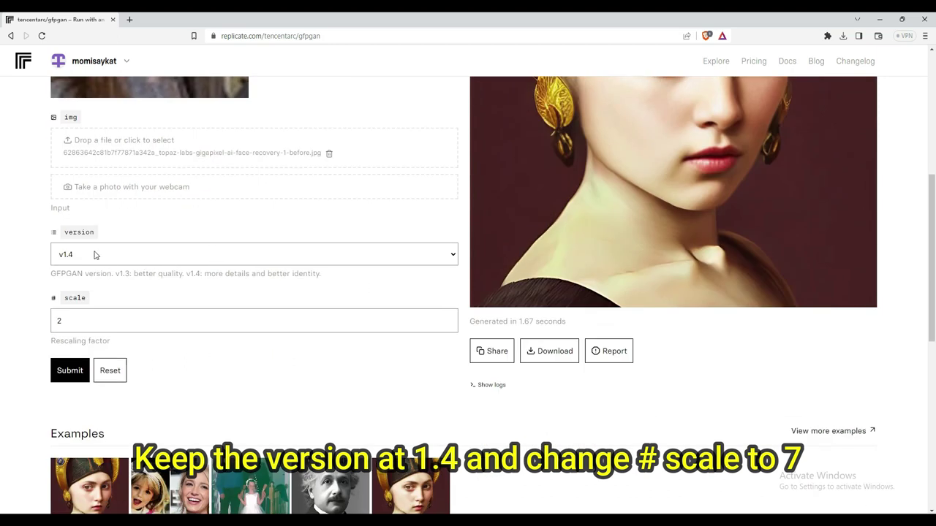
- Run the restoration with version v1.4 at scale 7, then go to roomgpt.io
left_click(88, 252)
left_click(184, 218)
double_click(83, 320)
type("7")
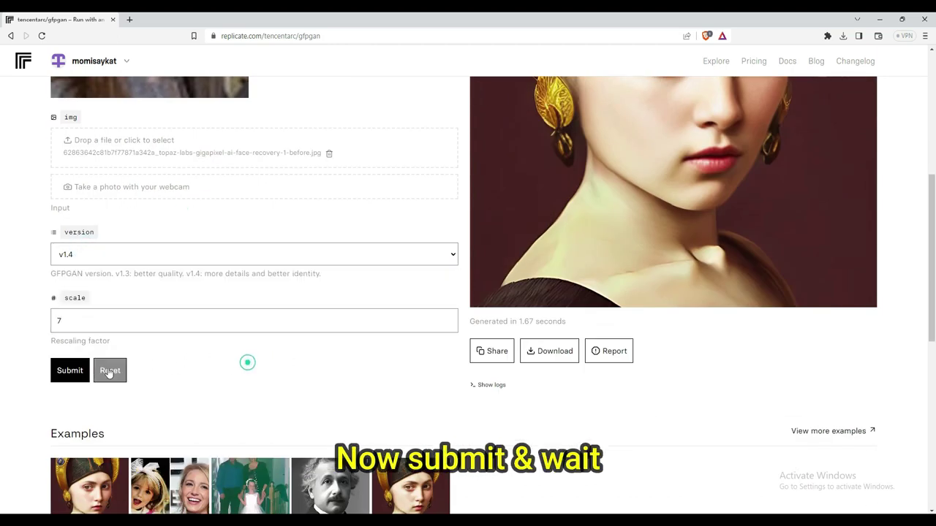
left_click(70, 371)
scroll(516, 128, "down", 2)
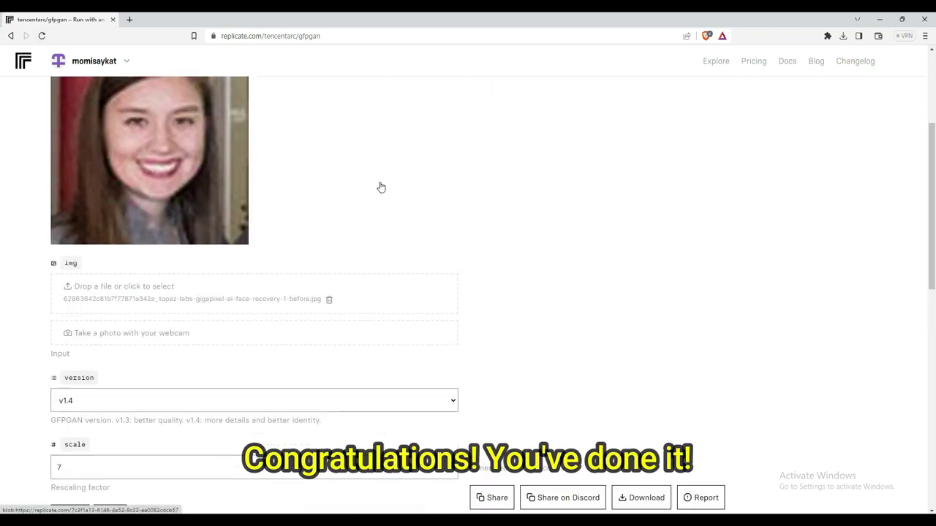
scroll(636, 318, "up", 2)
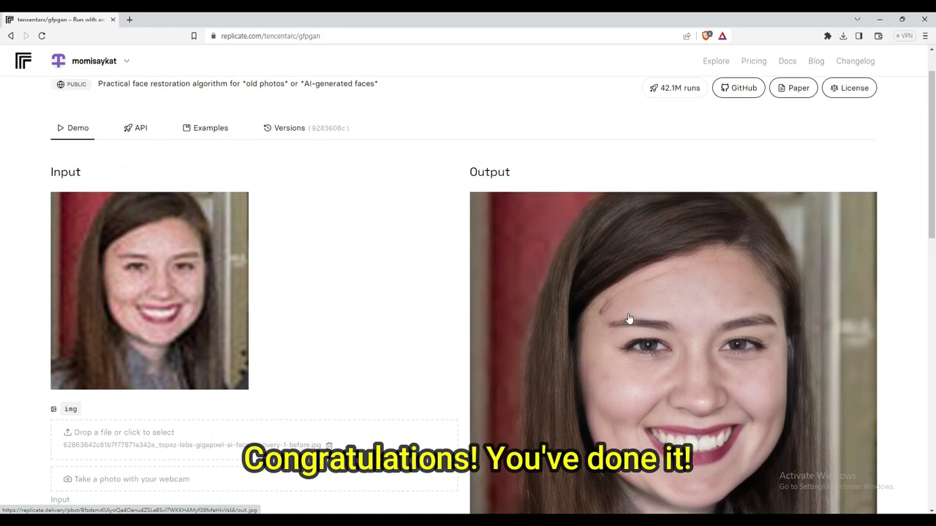
scroll(629, 322, "down", 2)
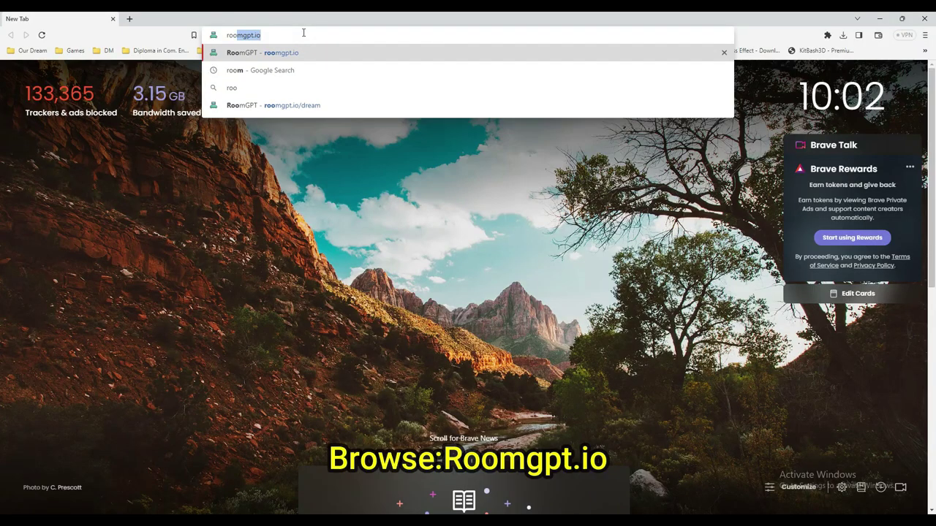
type("mgpt")
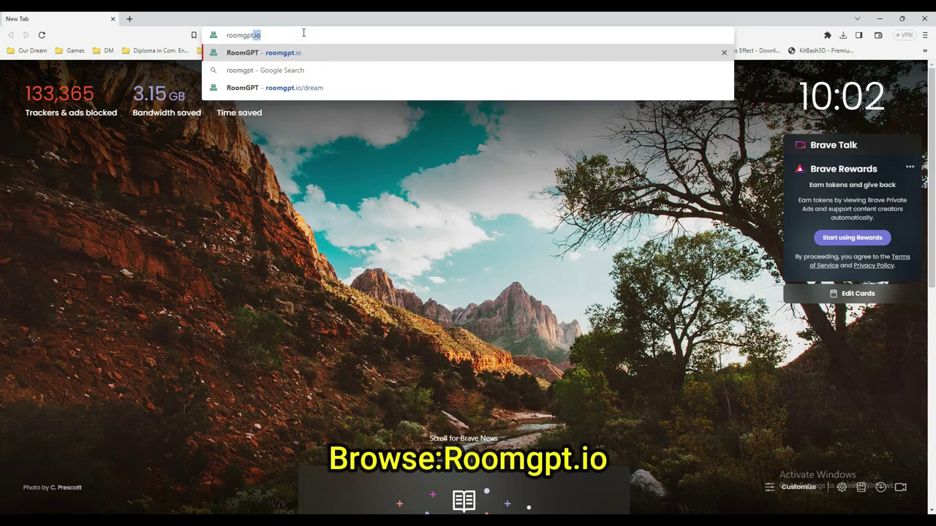
type(".io")
key("Return")
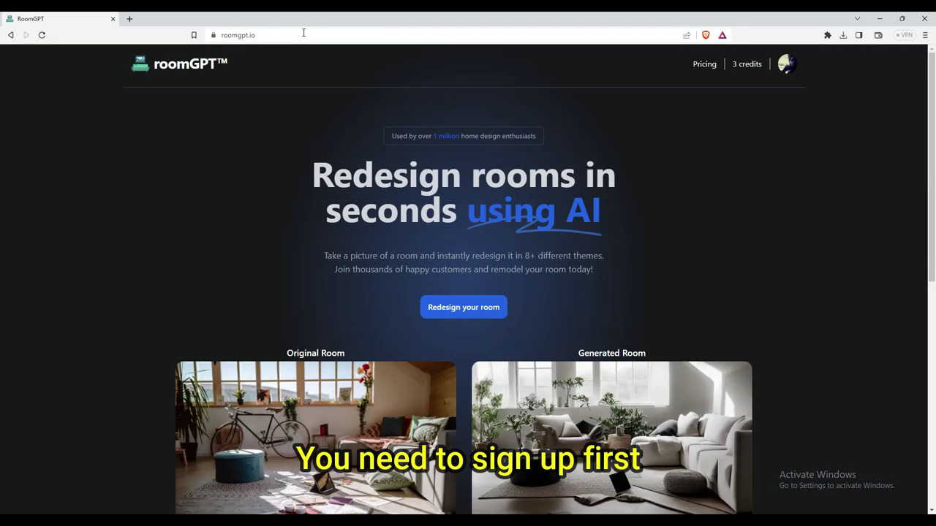
- Upload the messy living-room photo on the roomGPT redesign page
left_click(468, 305)
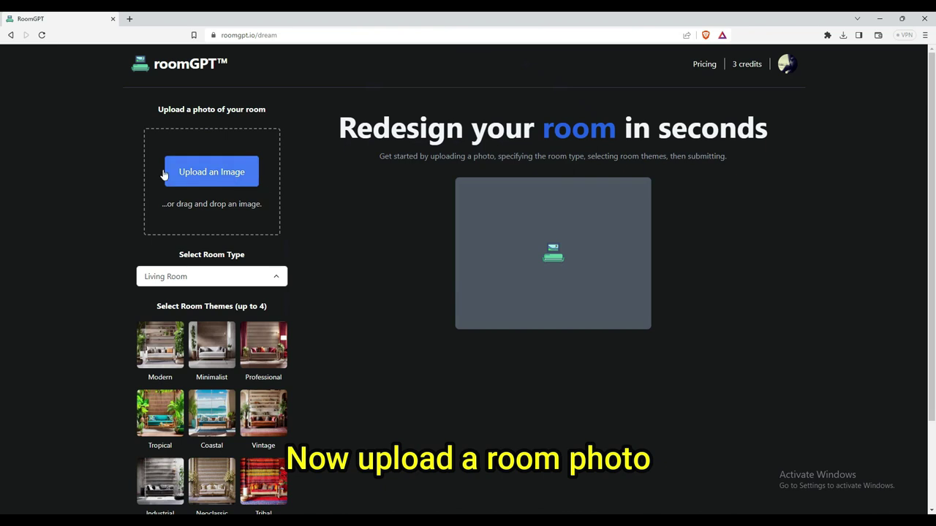
left_click(232, 176)
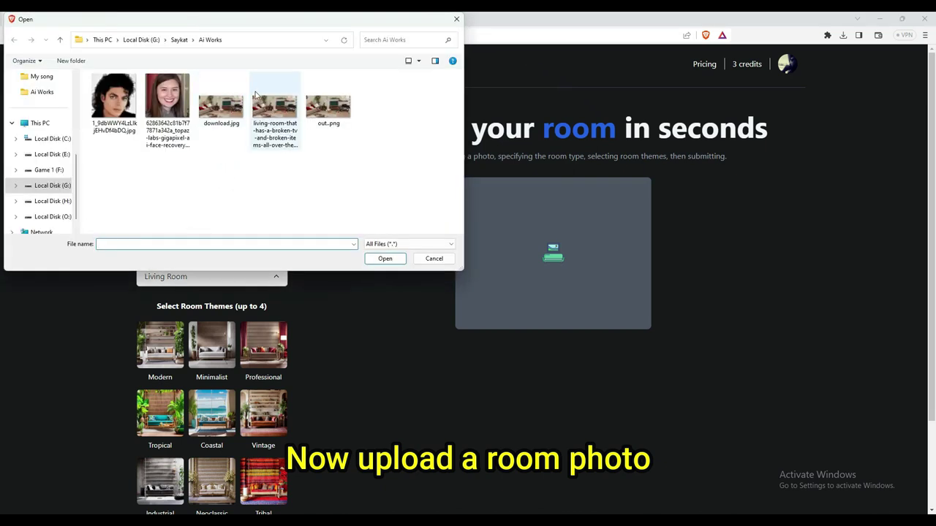
left_click(265, 113)
left_click(385, 259)
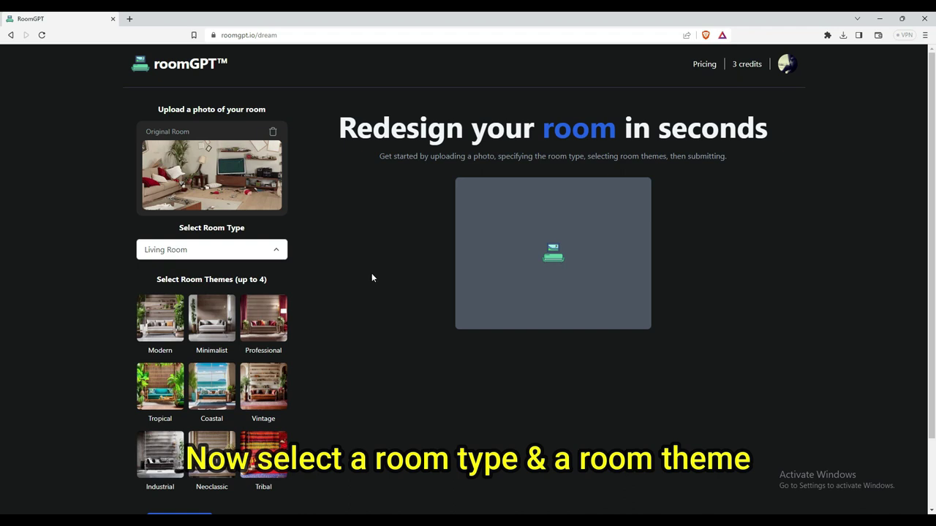
scroll(289, 325, "down", 1)
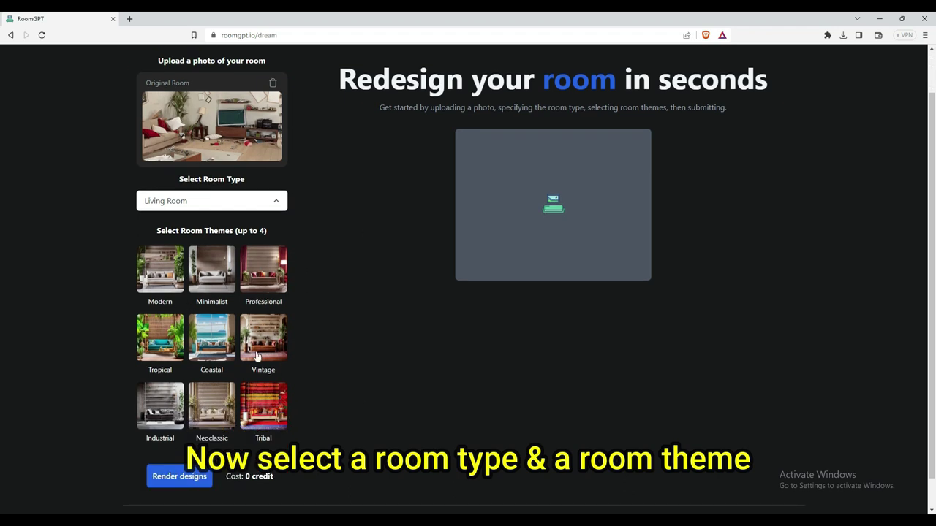
- Generate a Coastal-themed redesign and save it as Coastal-Living Room.png
left_click(220, 346)
left_click(180, 476)
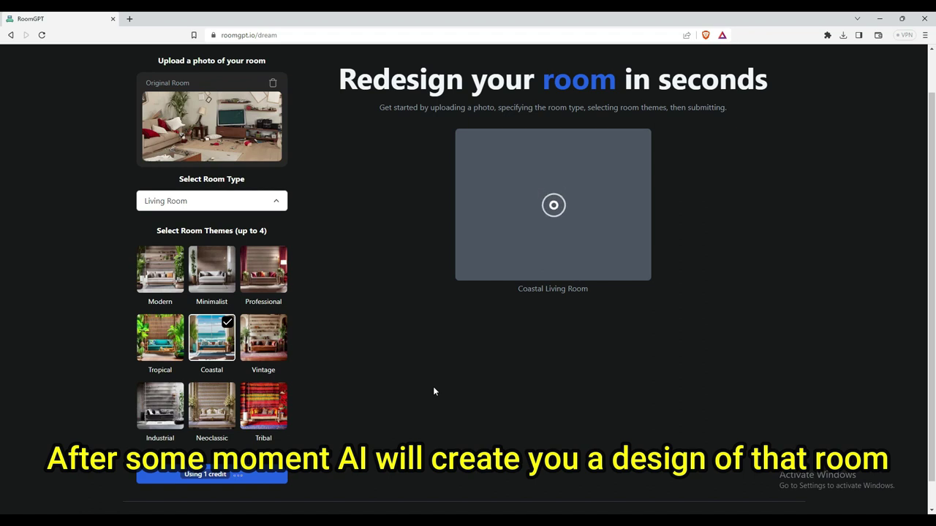
scroll(434, 388, "up", 1)
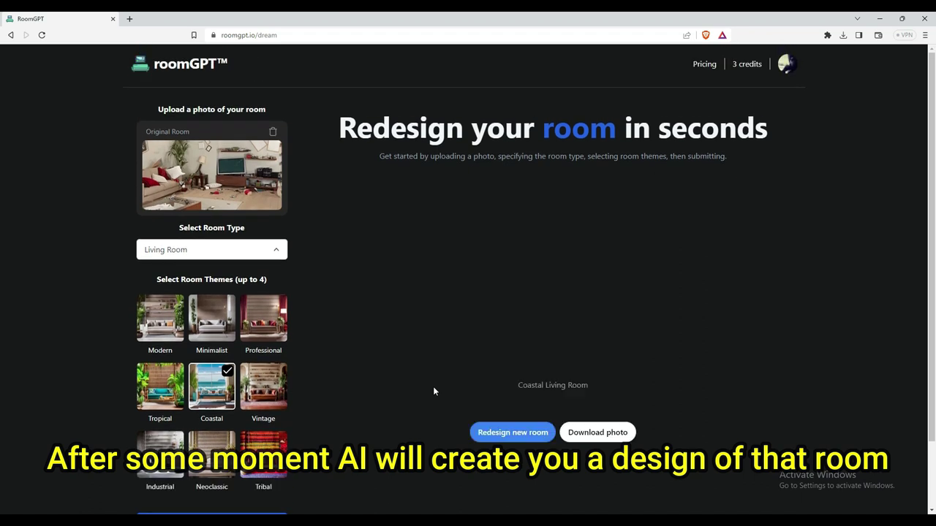
left_click(595, 441)
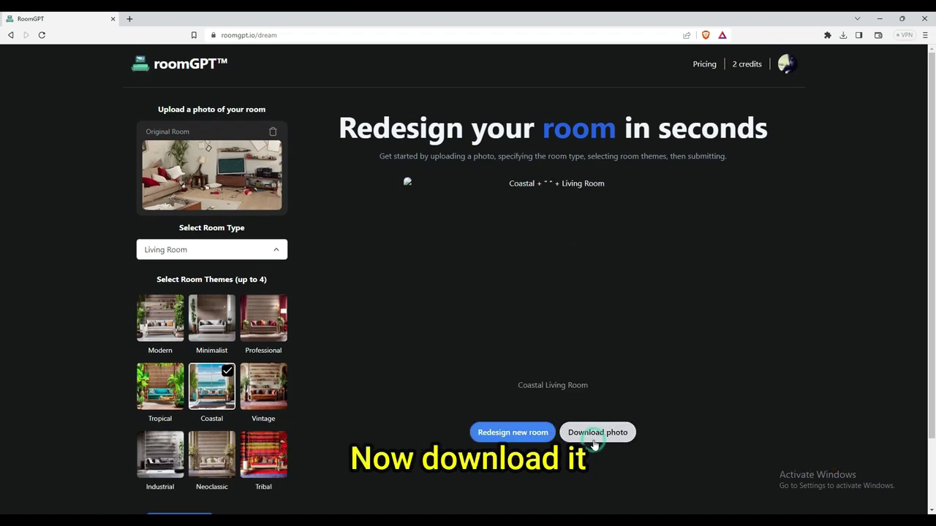
scroll(603, 428, "down", 1)
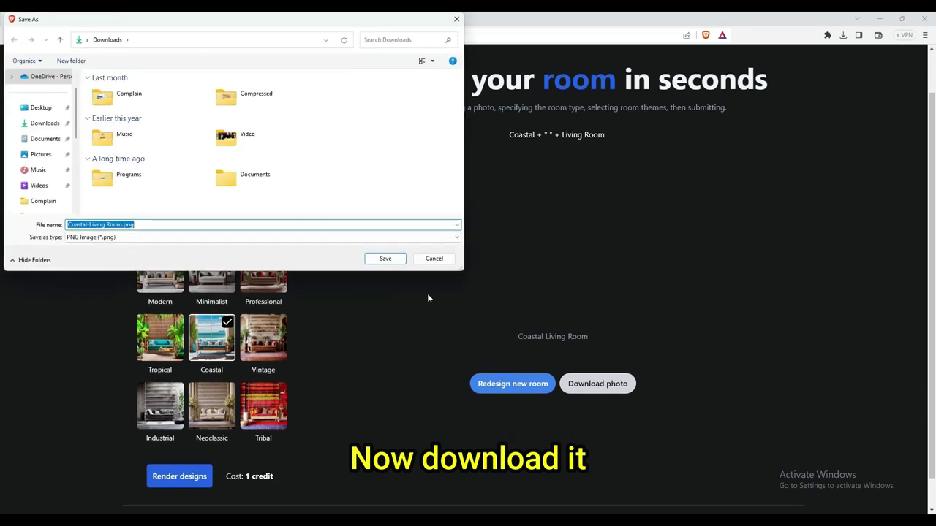
left_click(369, 259)
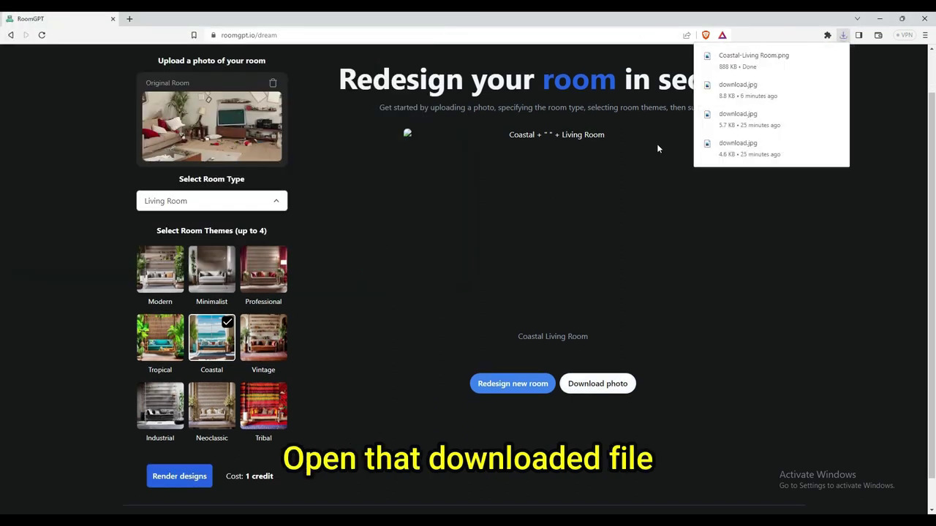
- Open Coastal-Living Room.png from the Downloads folder, then load futurepedia.io
left_click(824, 59)
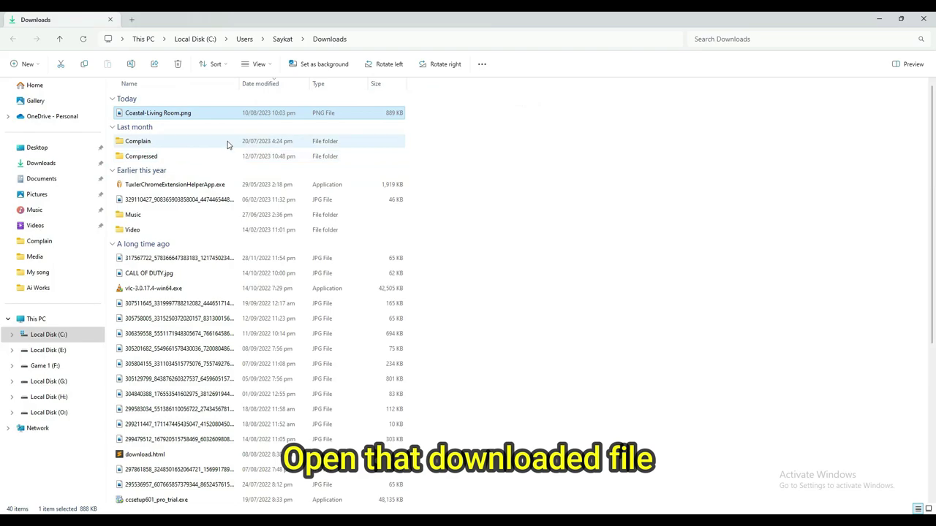
double_click(219, 114)
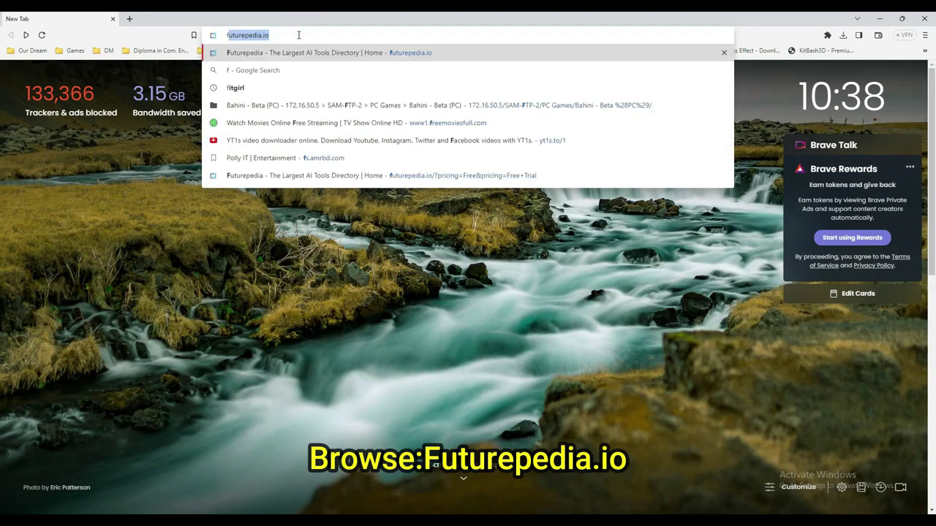
type("uturep")
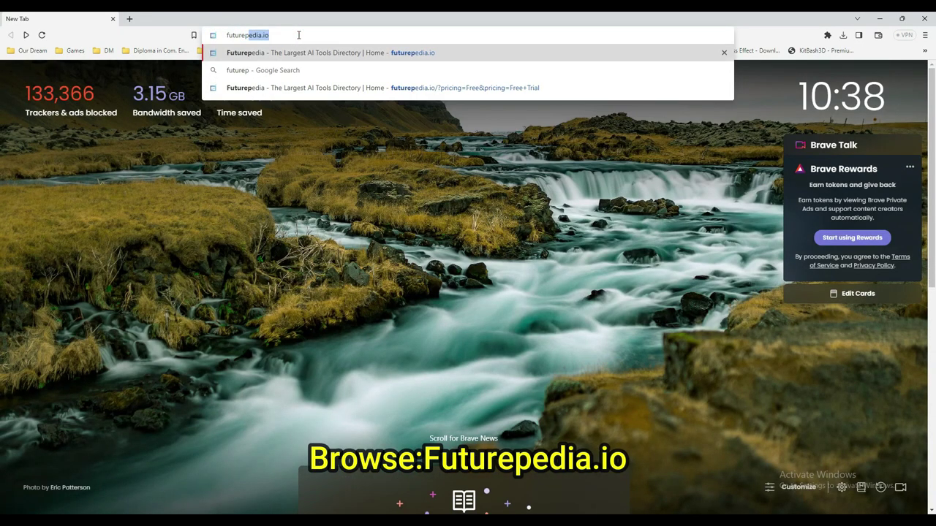
type("edia.io")
key("Return")
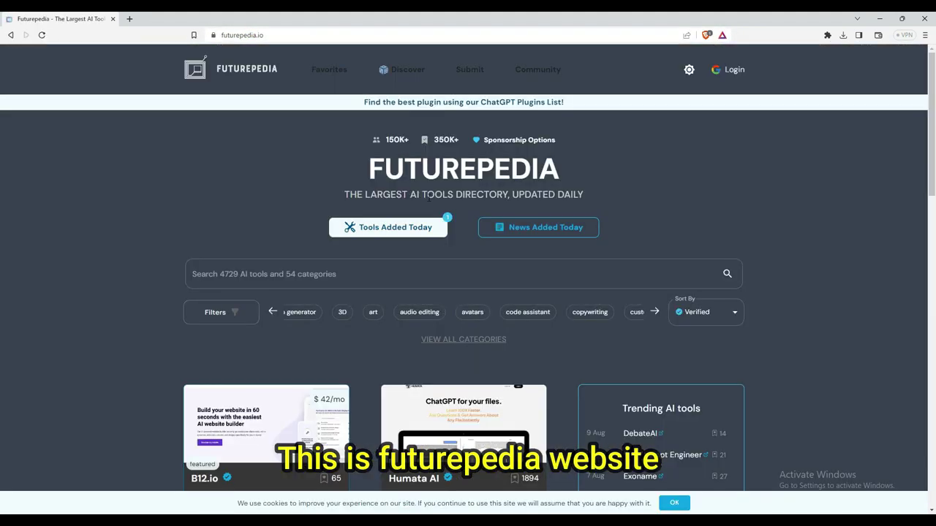
- Filter the tool listing to Free, Freemium and Free Trial pricing
scroll(497, 185, "down", 2)
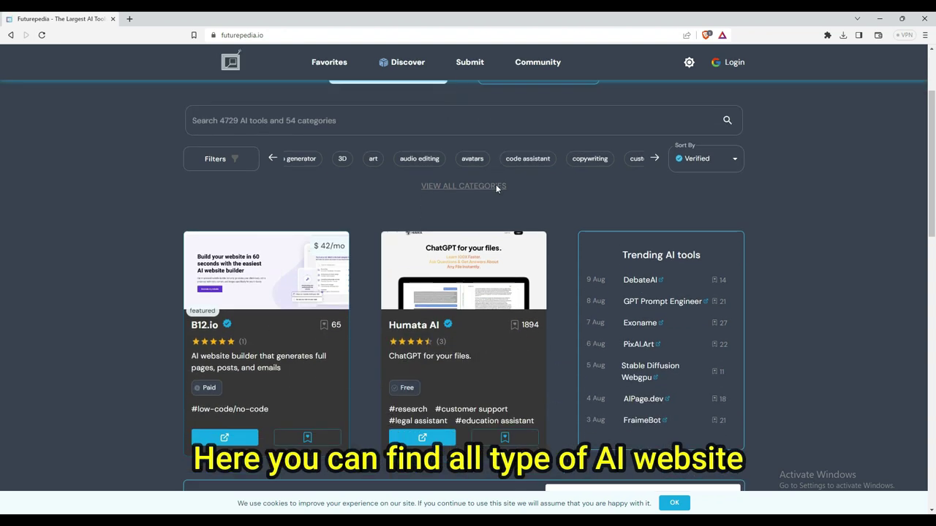
scroll(439, 186, "down", 2)
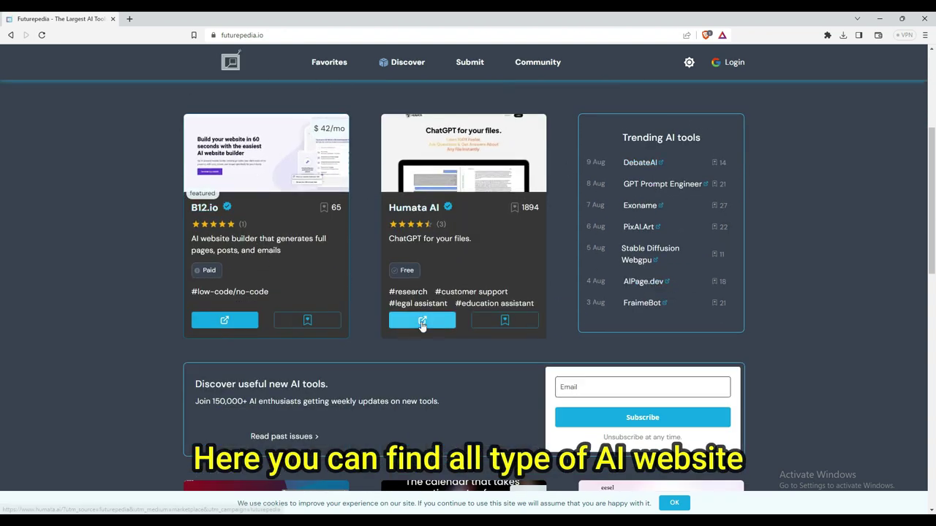
scroll(398, 324, "down", 2)
scroll(420, 324, "down", 2)
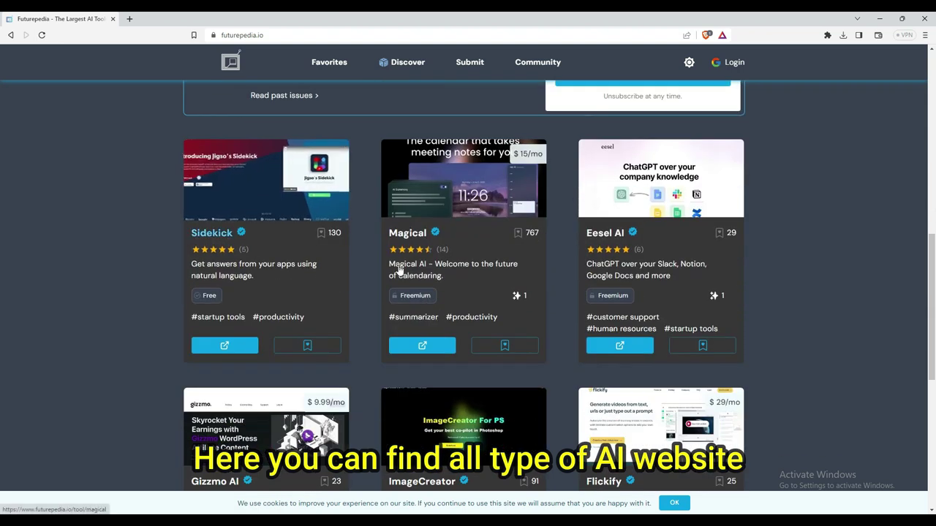
scroll(198, 254, "down", 3)
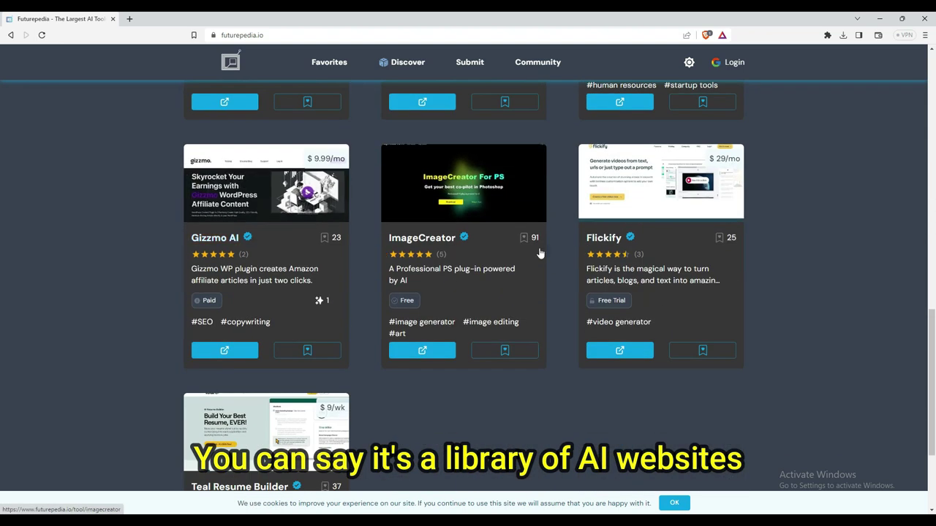
scroll(458, 287, "down", 2)
scroll(574, 320, "down", 1)
scroll(574, 320, "down", 2)
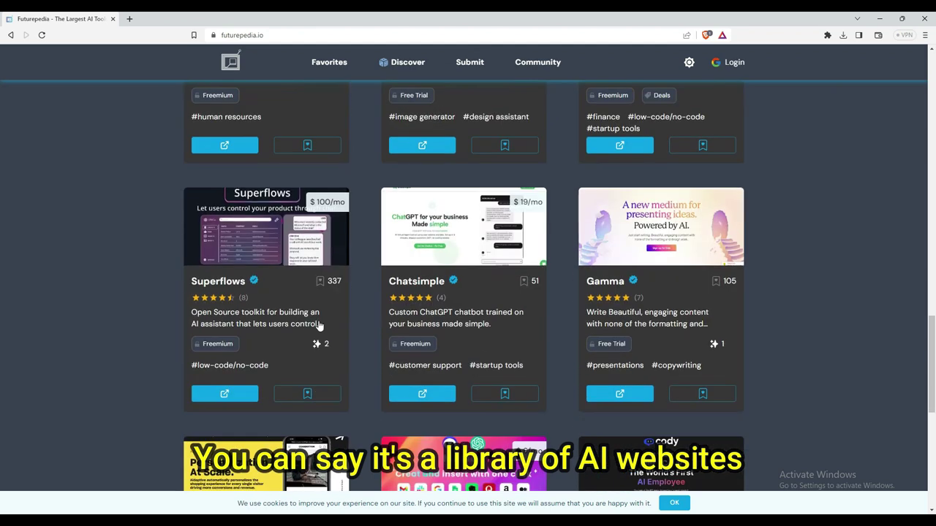
scroll(324, 290, "down", 3)
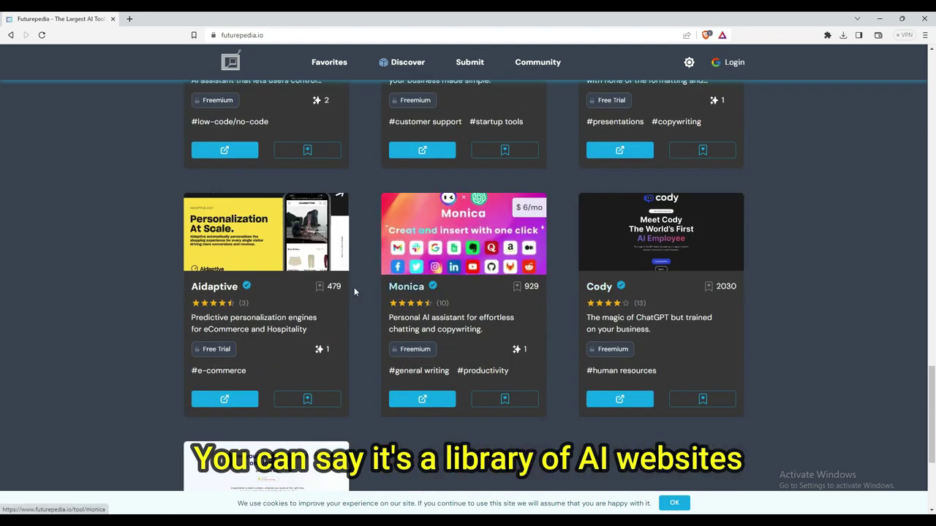
scroll(395, 307, "up", 10)
scroll(422, 313, "up", 10)
scroll(422, 313, "up", 2)
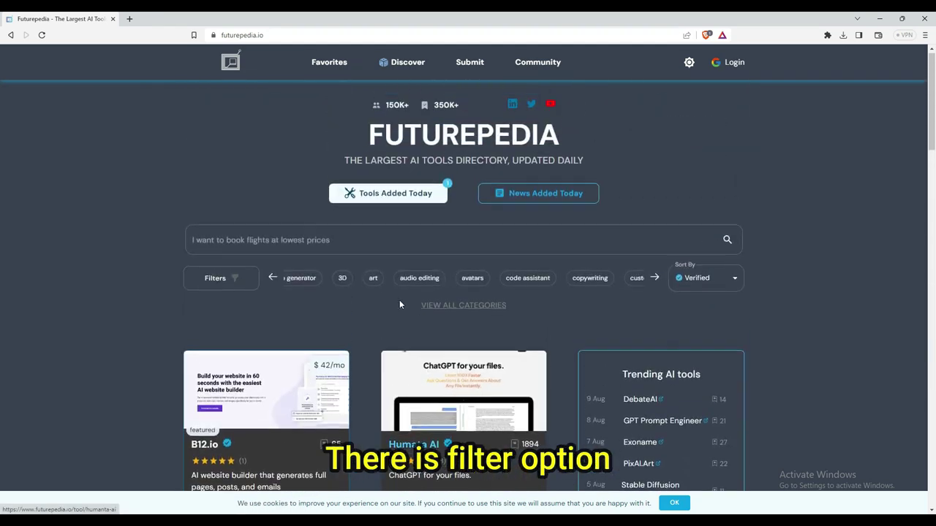
left_click(213, 313)
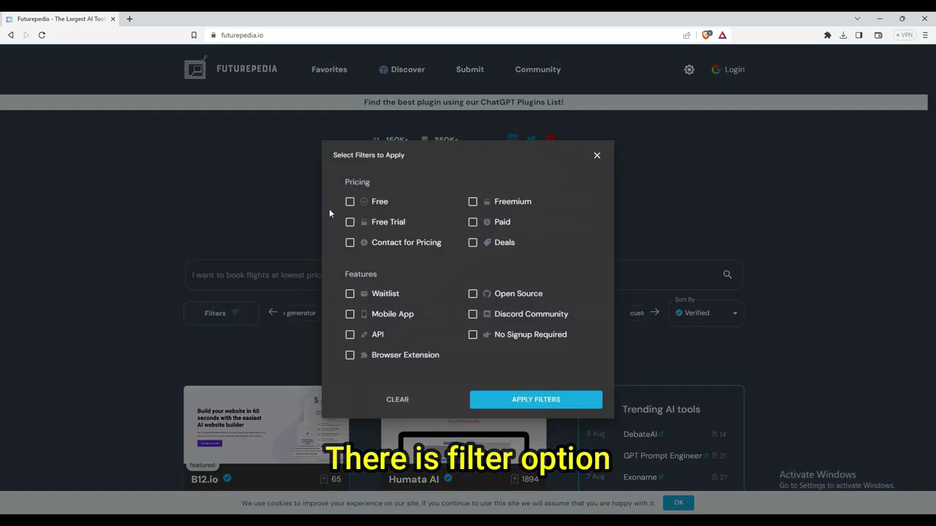
left_click(473, 201)
left_click(349, 221)
left_click(540, 399)
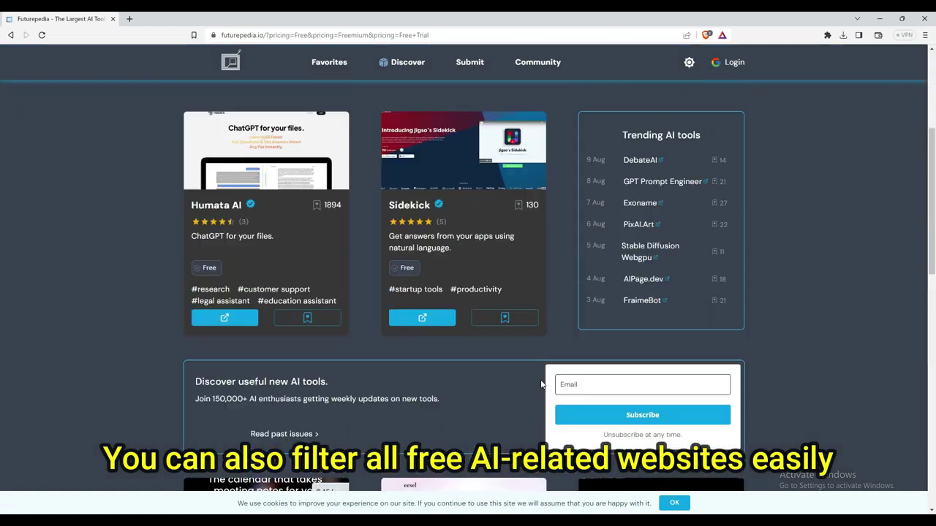
- Scroll through the filtered list of free and freemium AI tools
scroll(534, 385, "down", 2)
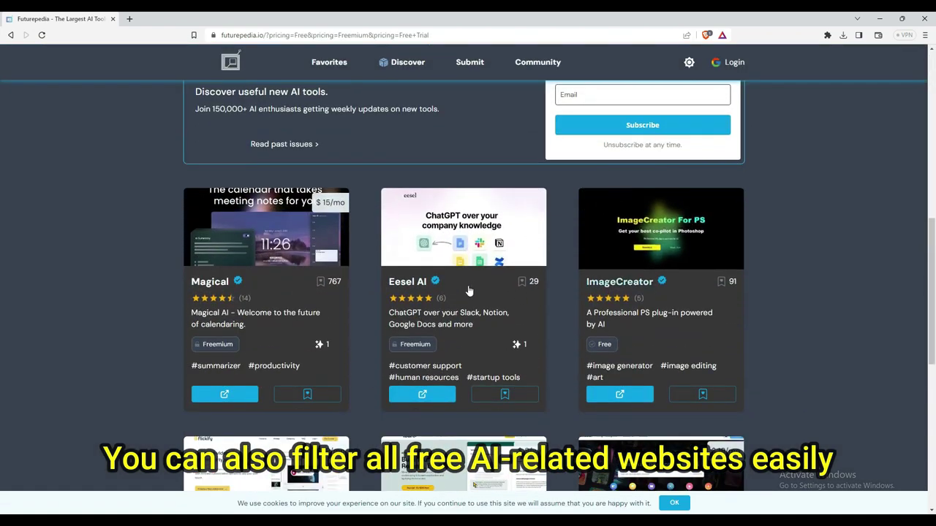
scroll(468, 295, "down", 2)
scroll(656, 213, "down", 2)
scroll(585, 241, "down", 1)
scroll(511, 278, "down", 1)
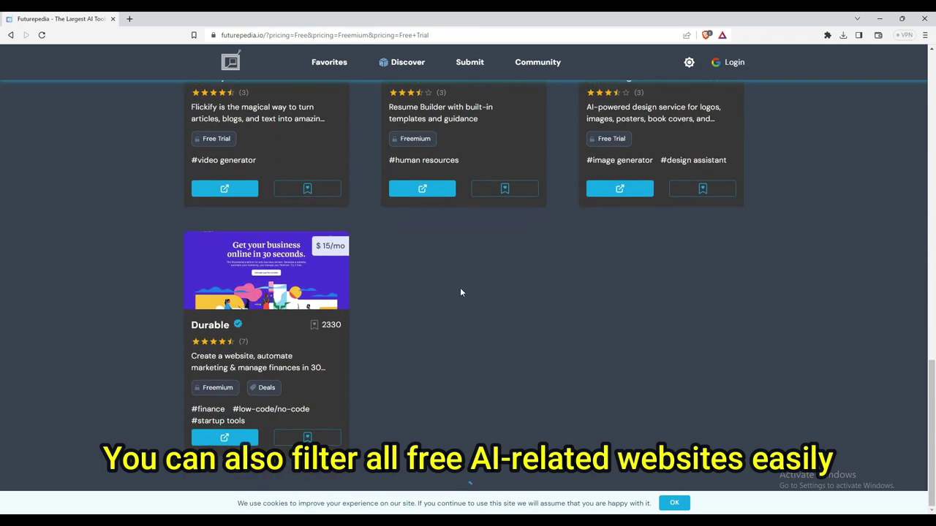
scroll(475, 293, "down", 3)
scroll(484, 299, "down", 3)
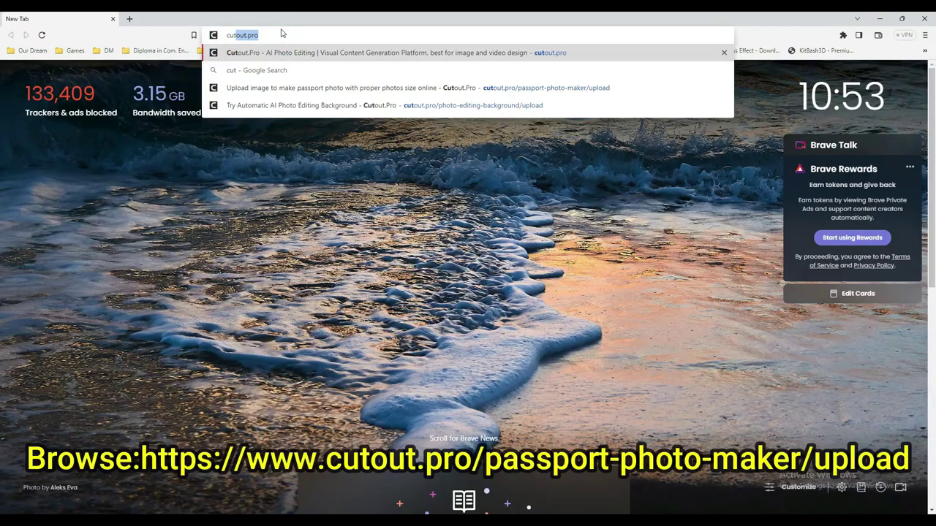
- Go to cutout.pro/passport-photo-maker/upload, correcting the mistyped last letter
type("cutout.pro")
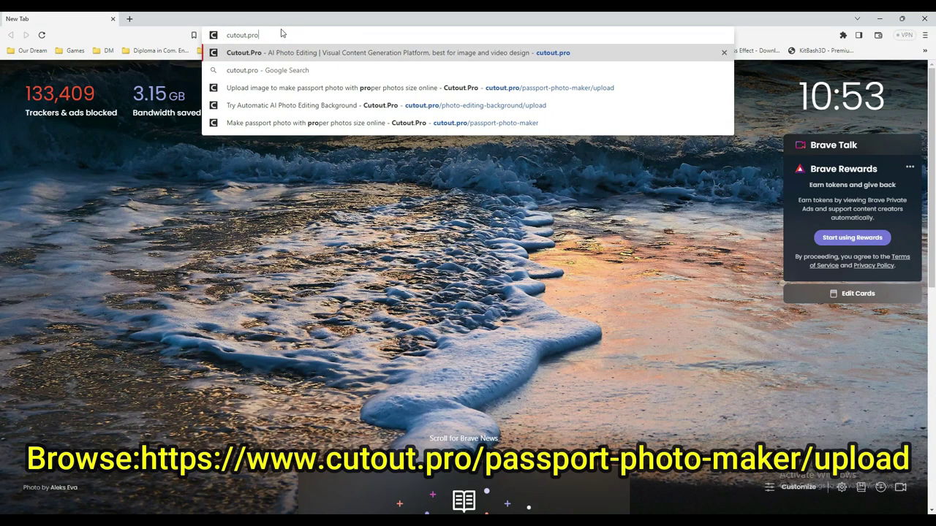
type("/passport")
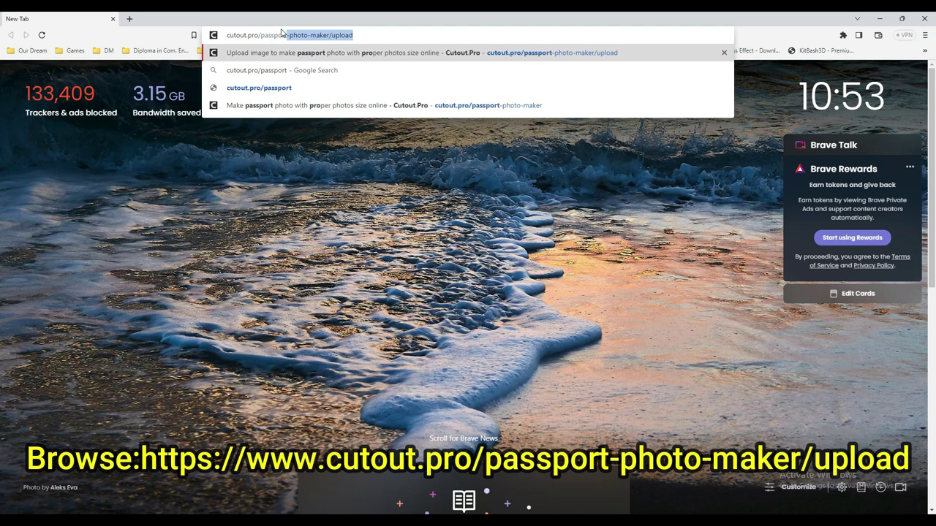
type("-photo")
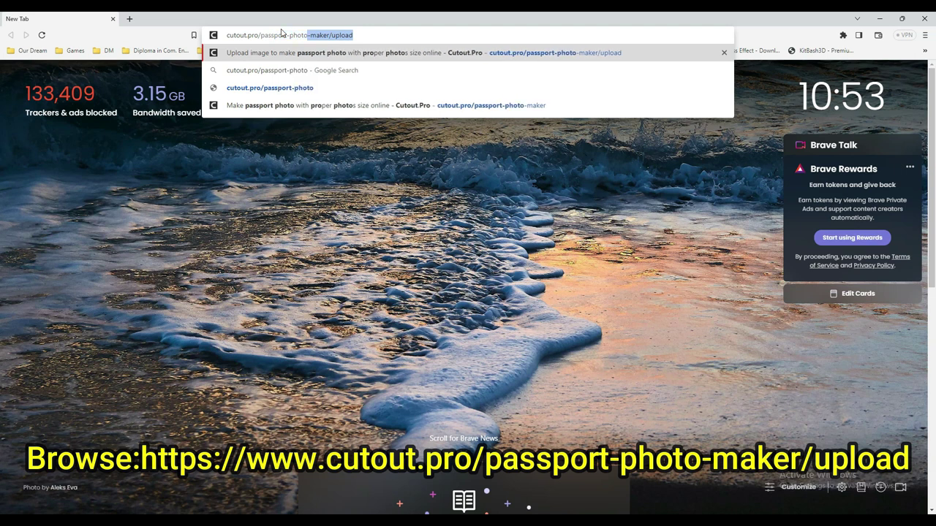
type("-maker")
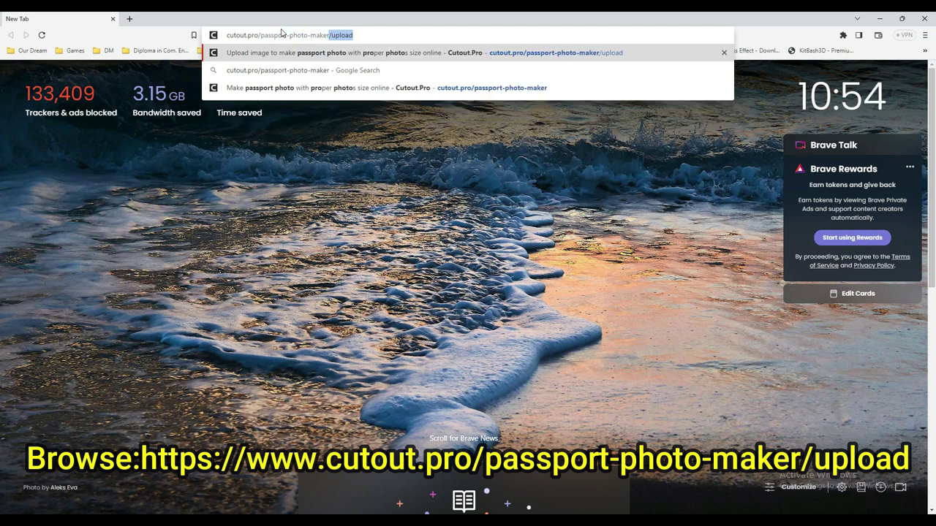
type("/upload")
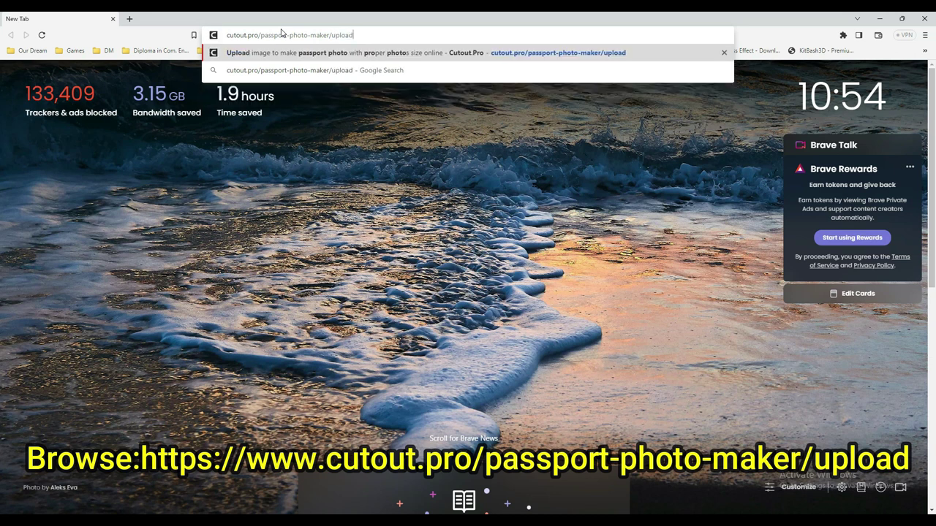
key("Return")
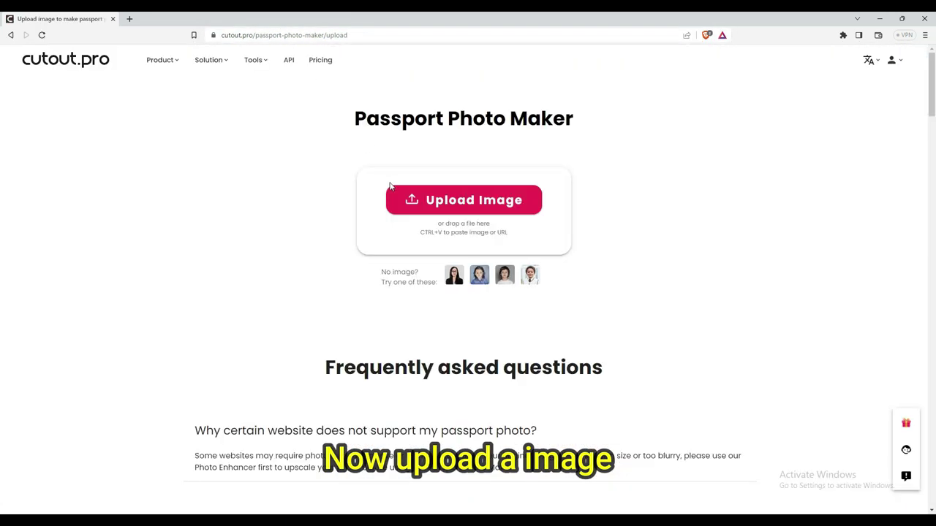
- Upload the blonde woman's JPEG photo to the passport photo maker
left_click(448, 200)
left_click(256, 97)
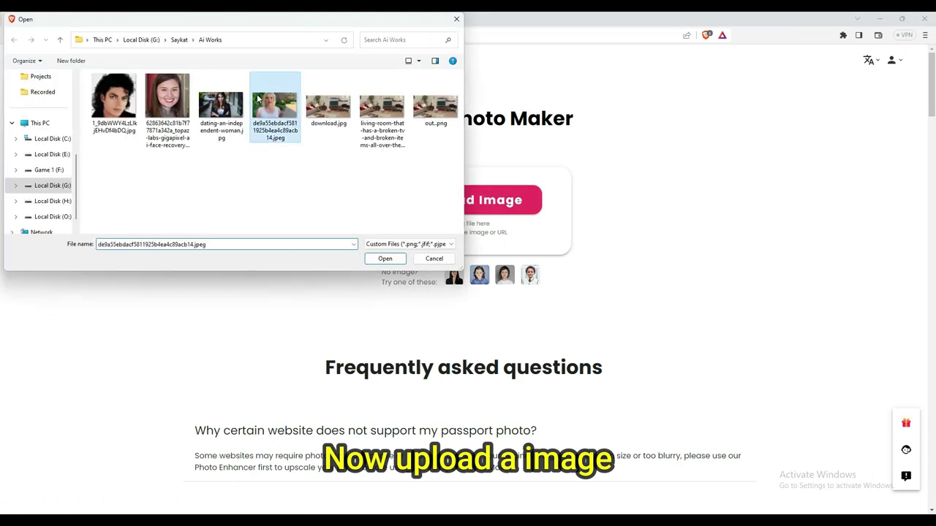
left_click(382, 259)
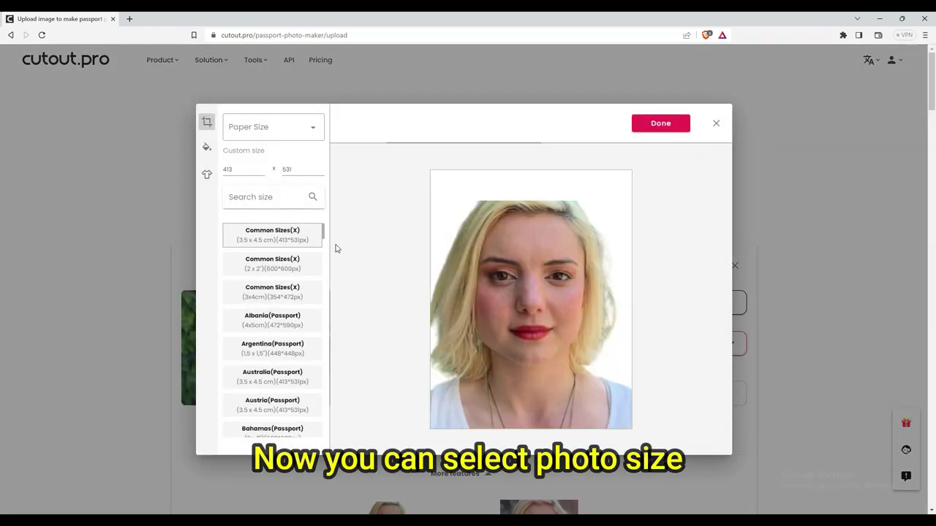
- Set the passport photo size to 3x4 cm, after briefly trying the Albania size
left_click(291, 272)
left_click(285, 293)
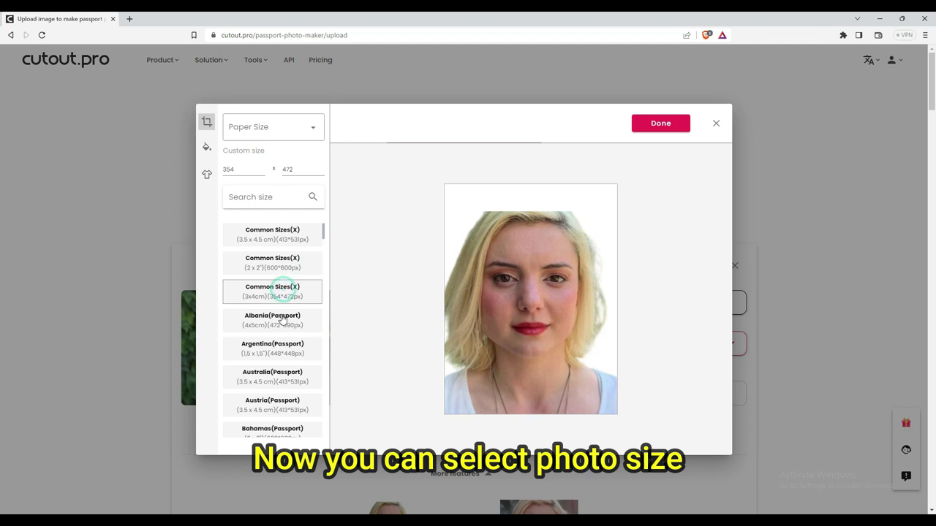
left_click(282, 320)
left_click(278, 295)
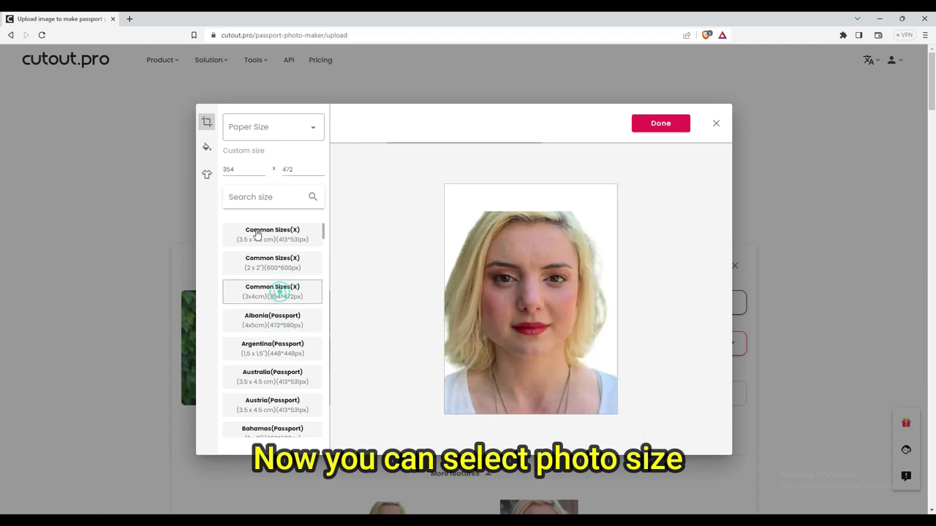
left_click(207, 147)
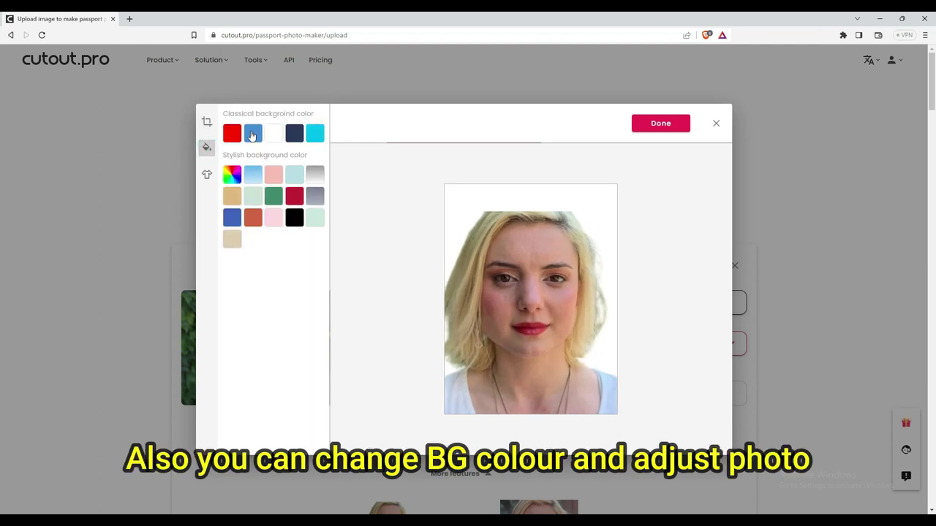
- Give the photo a pale green background and move the woman higher in the frame
left_click(252, 134)
left_click(290, 136)
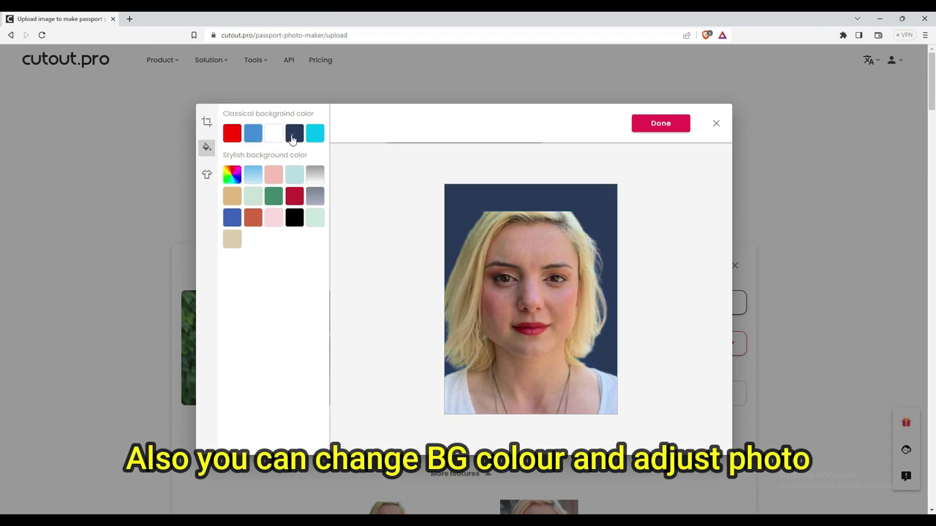
left_click(255, 178)
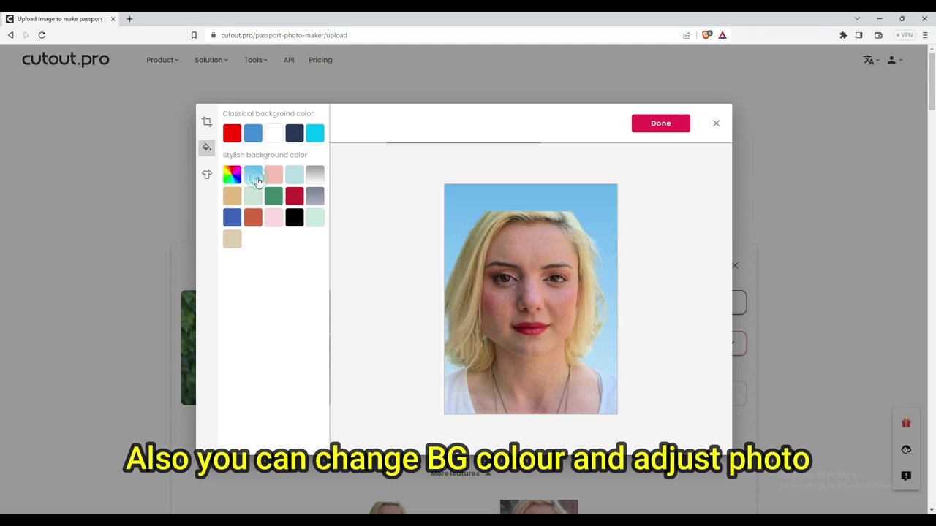
left_click_drag(483, 211, 484, 188)
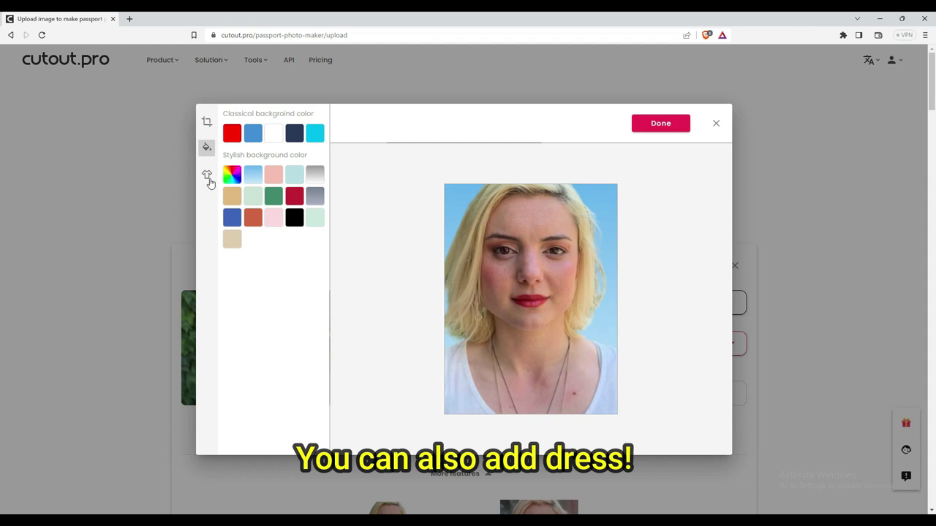
- Dress her in the grey outfit with white collar and reset size to 3.5x4.5 cm
left_click(207, 177)
left_click(304, 272)
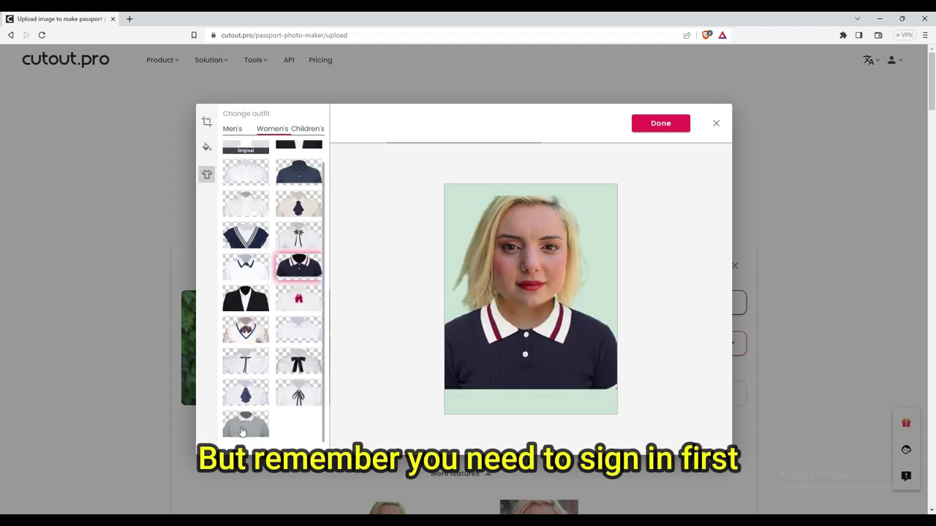
left_click(243, 431)
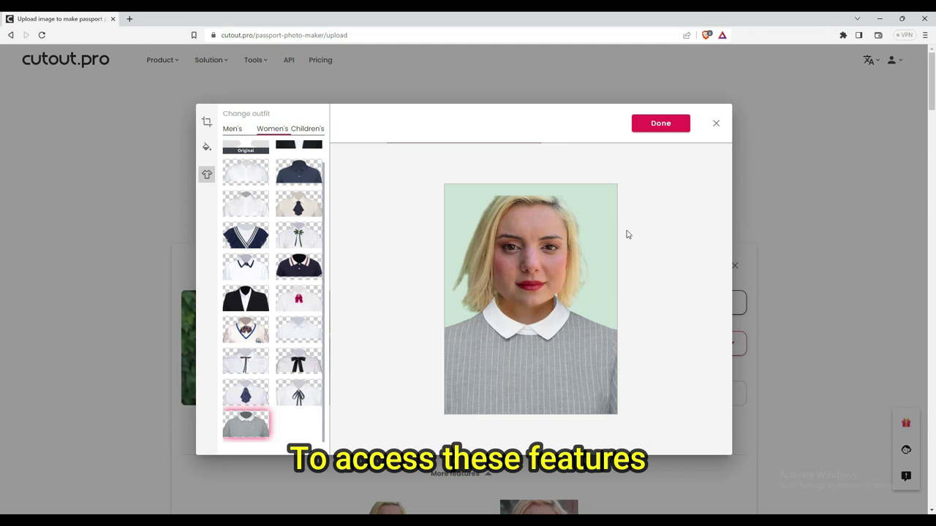
left_click(207, 121)
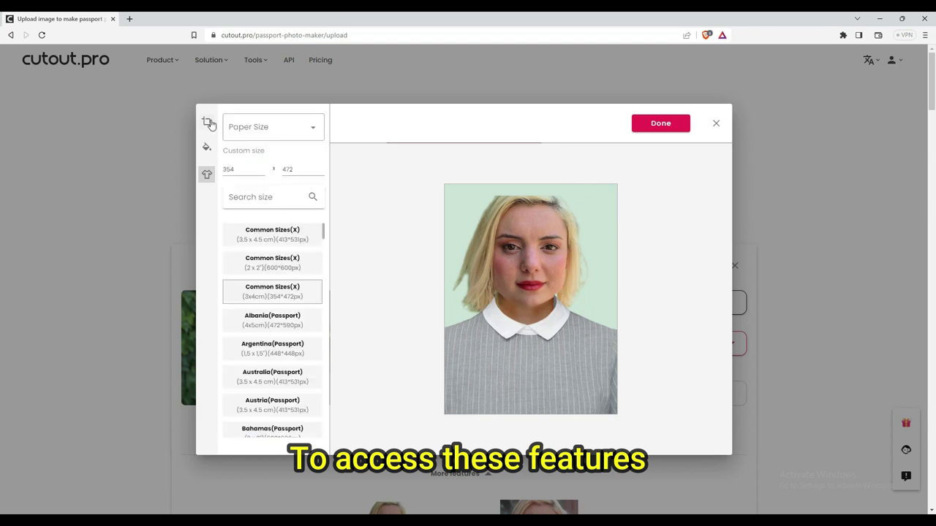
left_click(293, 231)
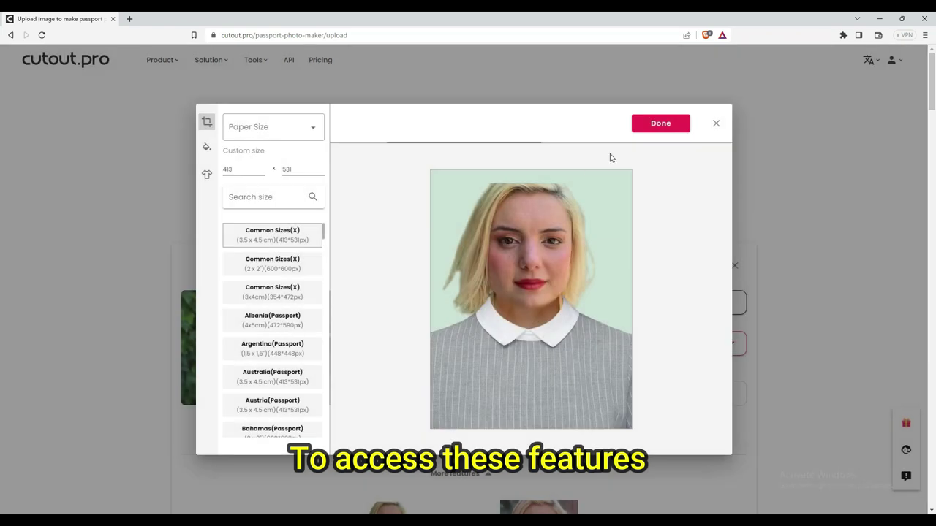
left_click(651, 129)
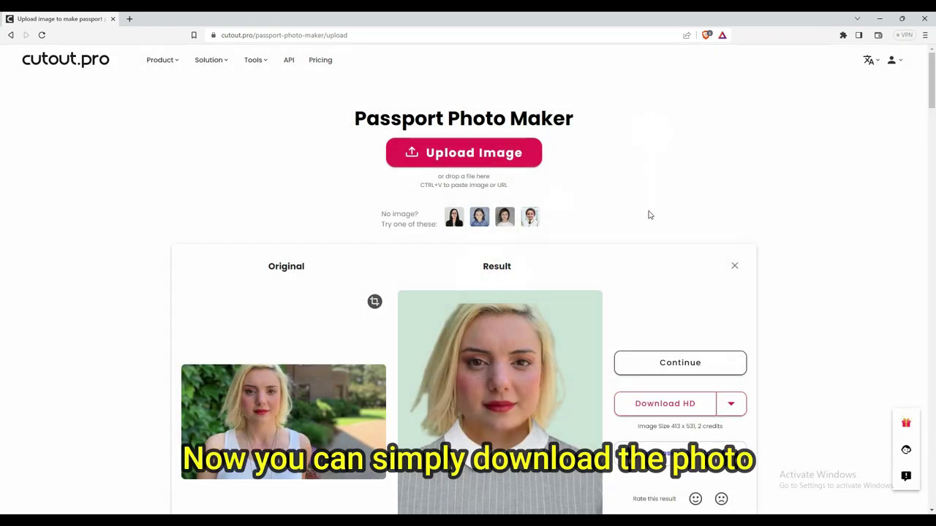
- Scroll down to the Download HD options for the finished passport photo
scroll(649, 215, "down", 2)
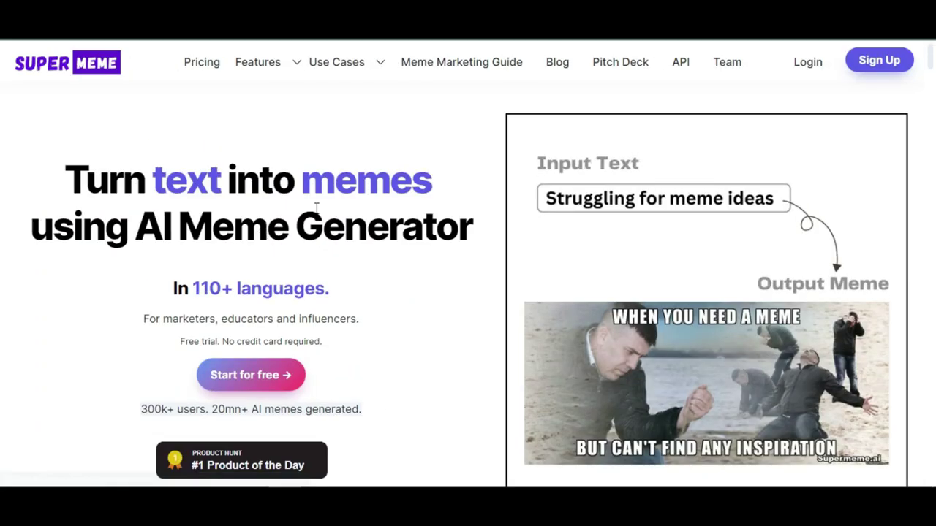
- Start Supermeme's meme generator, type 'your' in the prompt, then clear it
scroll(265, 359, "down", 1)
left_click(246, 302)
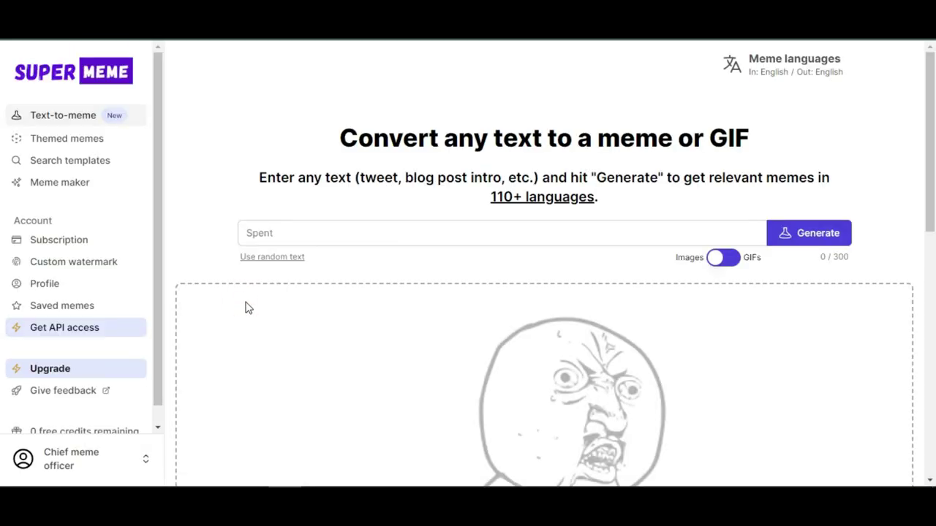
left_click(379, 232)
type("your promp")
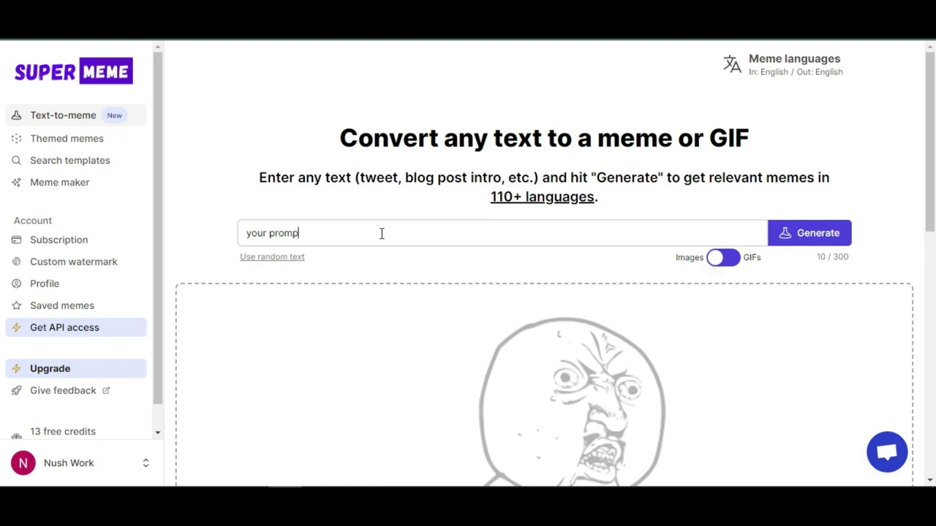
key("BackSpace")
key("BackSpace")
key("BackSpace")
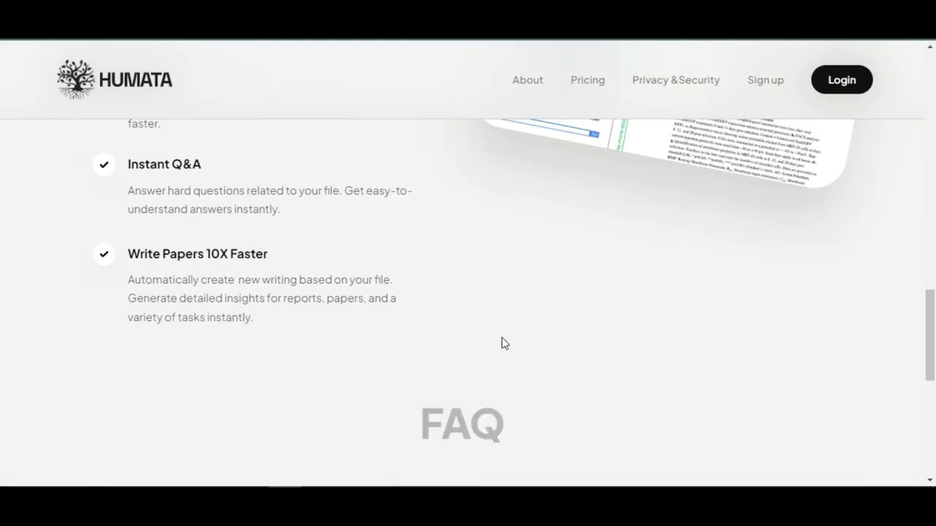
- Sign up to Humata and upload a.pdf
scroll(501, 342, "up", 5)
scroll(534, 347, "up", 7)
left_click(765, 79)
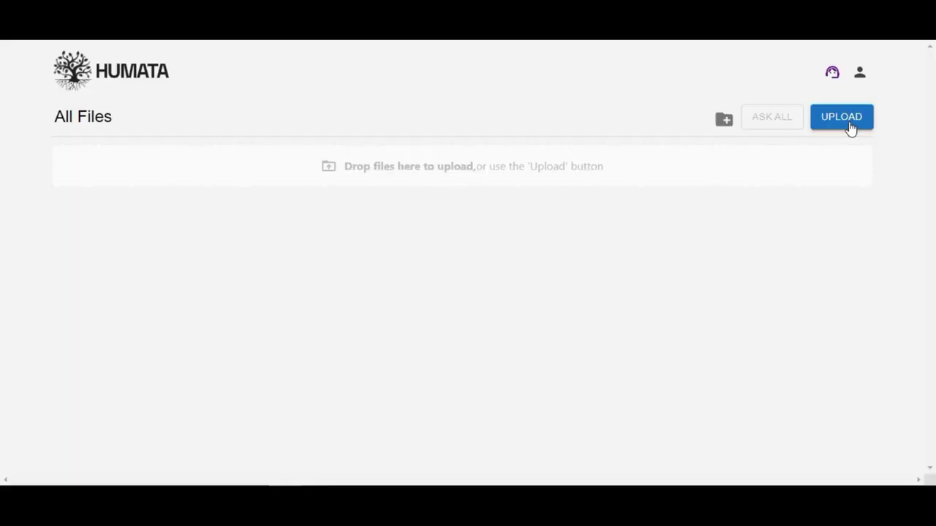
left_click(845, 118)
left_click(146, 208)
left_click(310, 292)
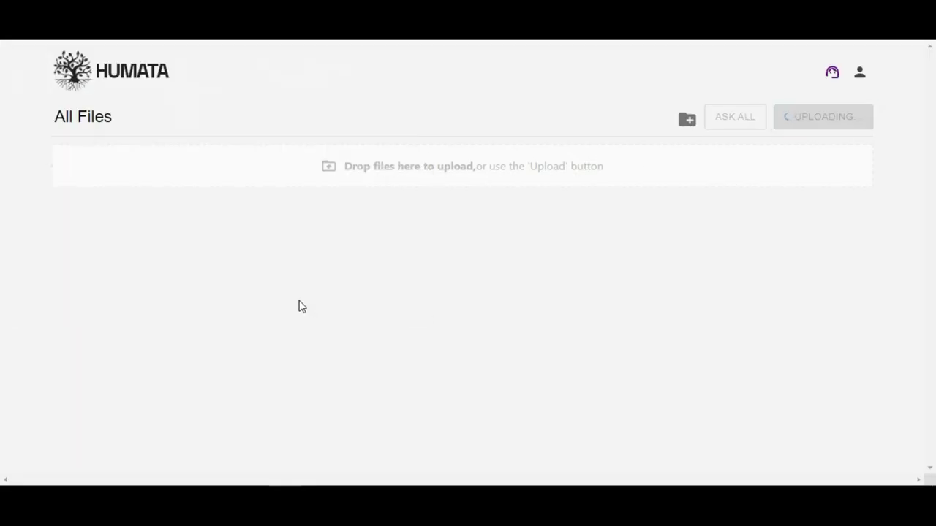
- Open the uploaded a.pdf and begin typing a question starting 'huma' about it
left_click(805, 221)
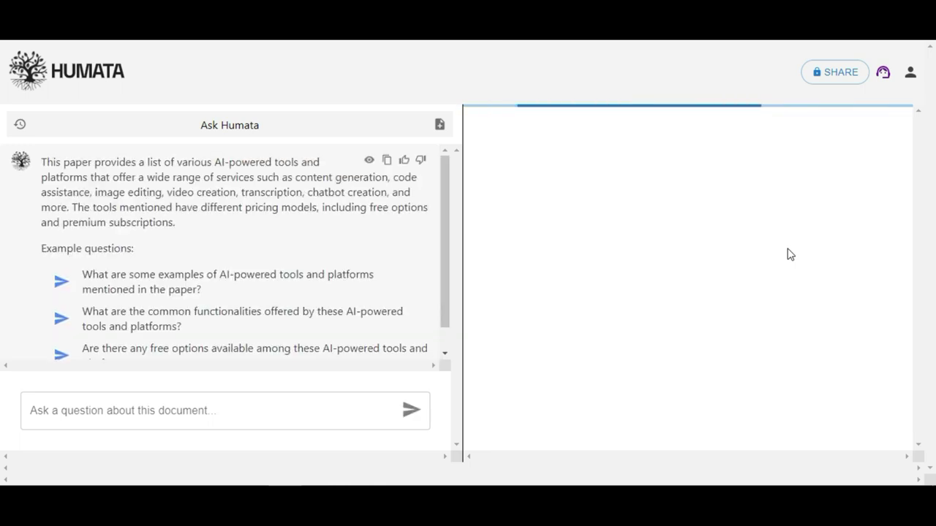
scroll(680, 220, "down", 5)
scroll(680, 223, "down", 5)
scroll(680, 223, "down", 5)
left_click(267, 414)
type("huma")
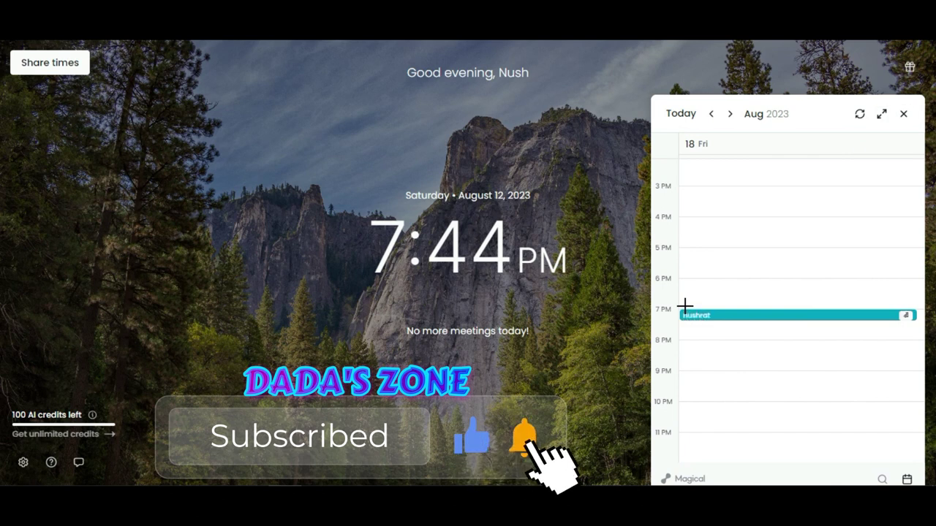
- Enter a "'s birthday" title in the Aug 18, 7 PM calendar slot and save the event
type("'s birthday")
key("Return")
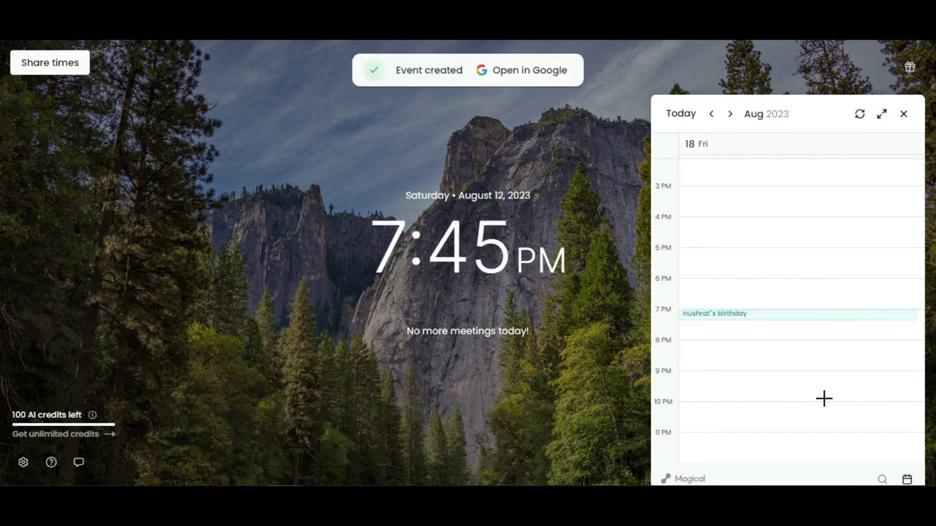